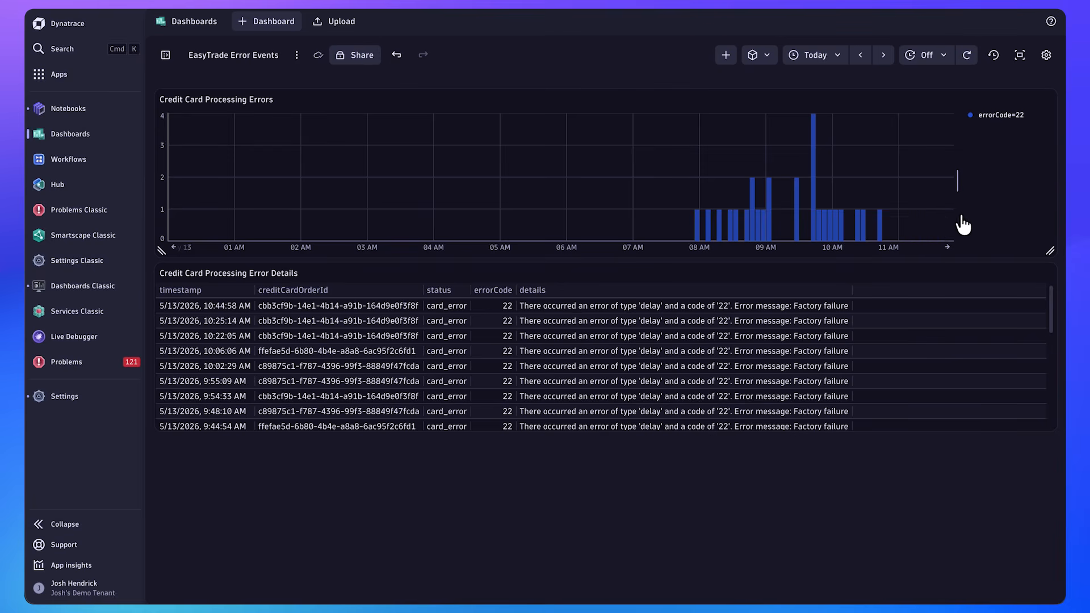
Review the rows in Credit Card Processing Error Details and the matching card status codes in the Excel status sheet
{"action": "scroll", "coordinate": [867, 318], "scroll_direction": "down", "scroll_amount": 1}
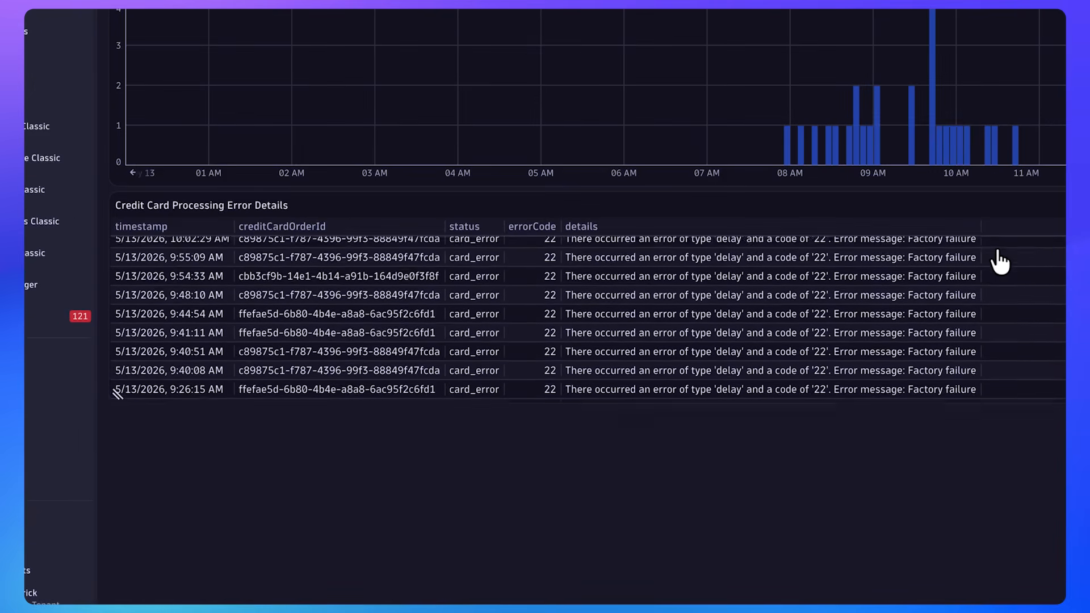
{"action": "scroll", "coordinate": [999, 261], "scroll_direction": "down", "scroll_amount": 5}
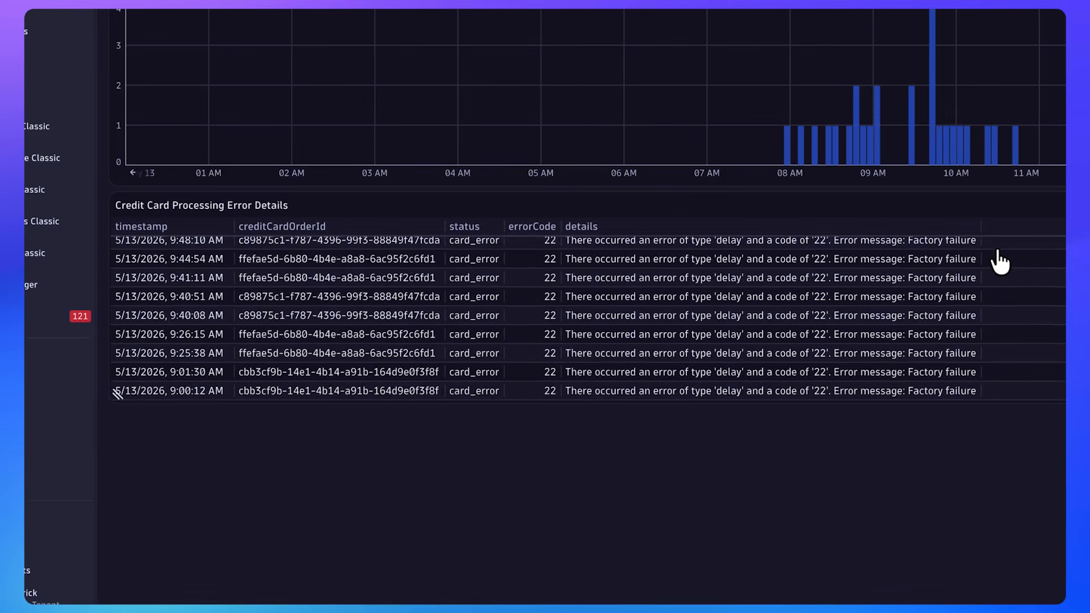
{"action": "scroll", "coordinate": [999, 261], "scroll_direction": "down", "scroll_amount": 2}
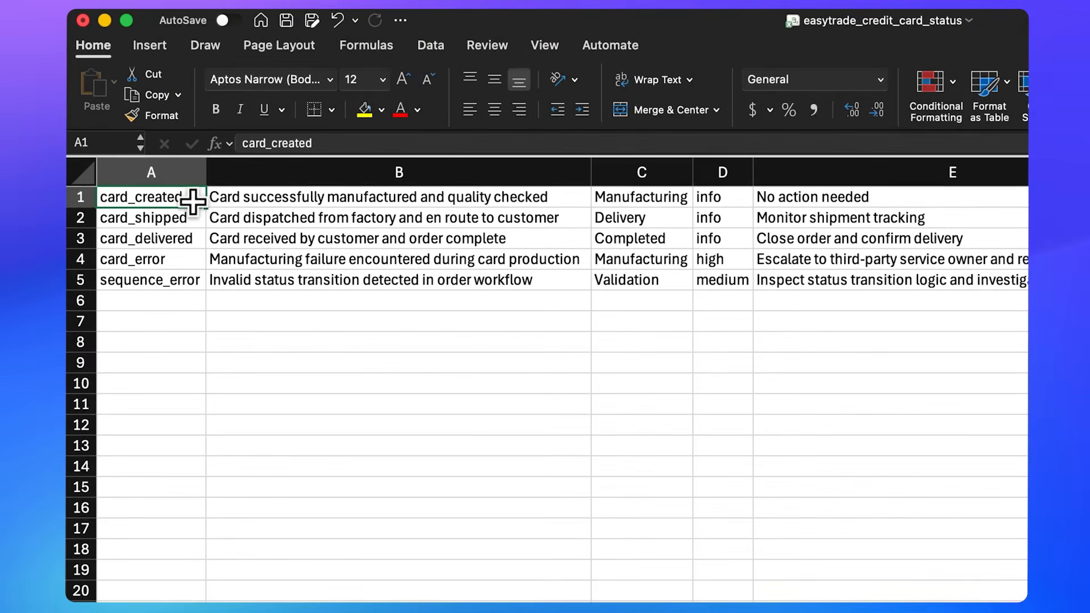
{"action": "left_click_drag", "start_coordinate": [193, 201], "coordinate": [191, 284]}
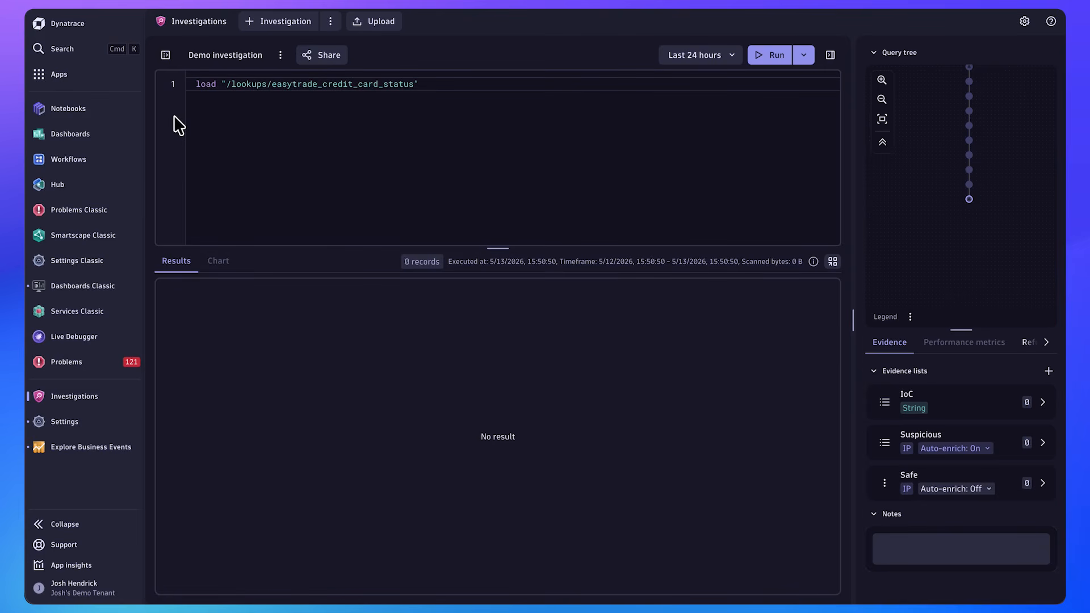
Start a new lookup table file in the Investigations Grail storage and upload easytrade_credit_card_status.csv as its data
{"action": "left_click", "coordinate": [165, 55]}
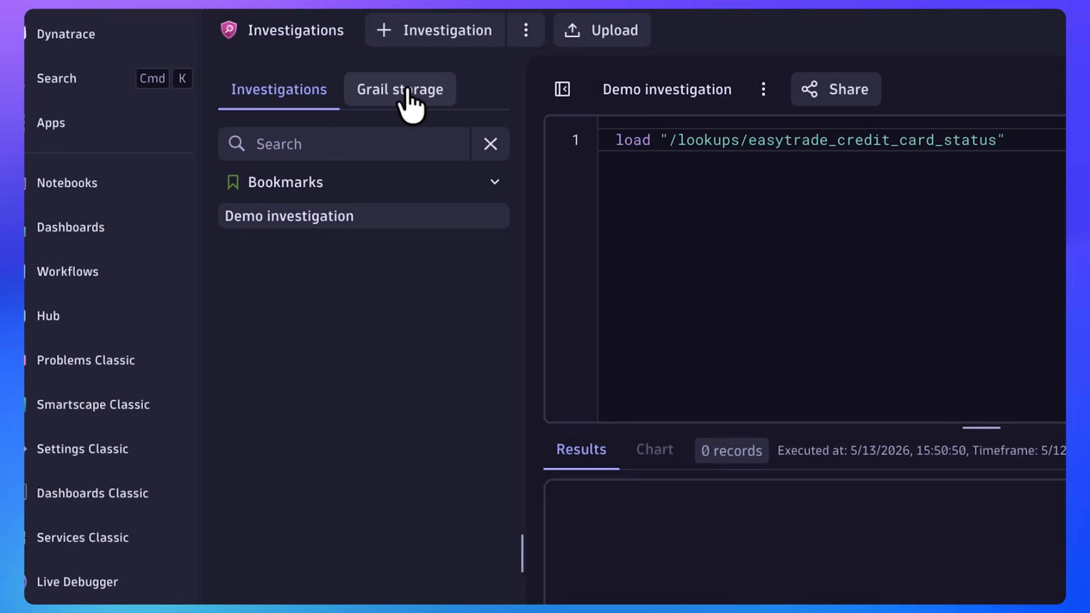
{"action": "left_click", "coordinate": [407, 93]}
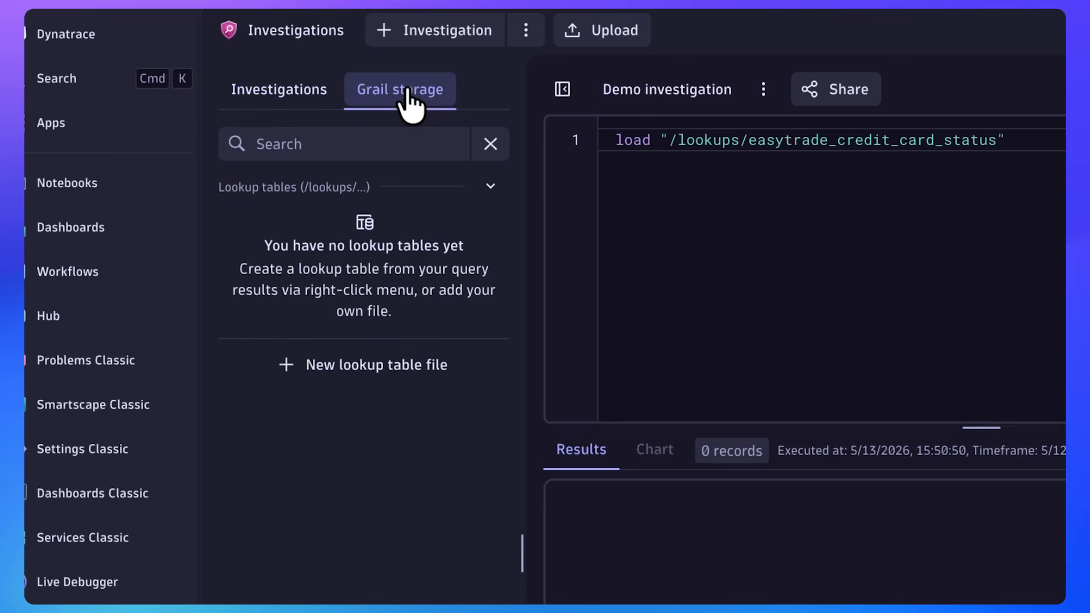
{"action": "left_click", "coordinate": [361, 376]}
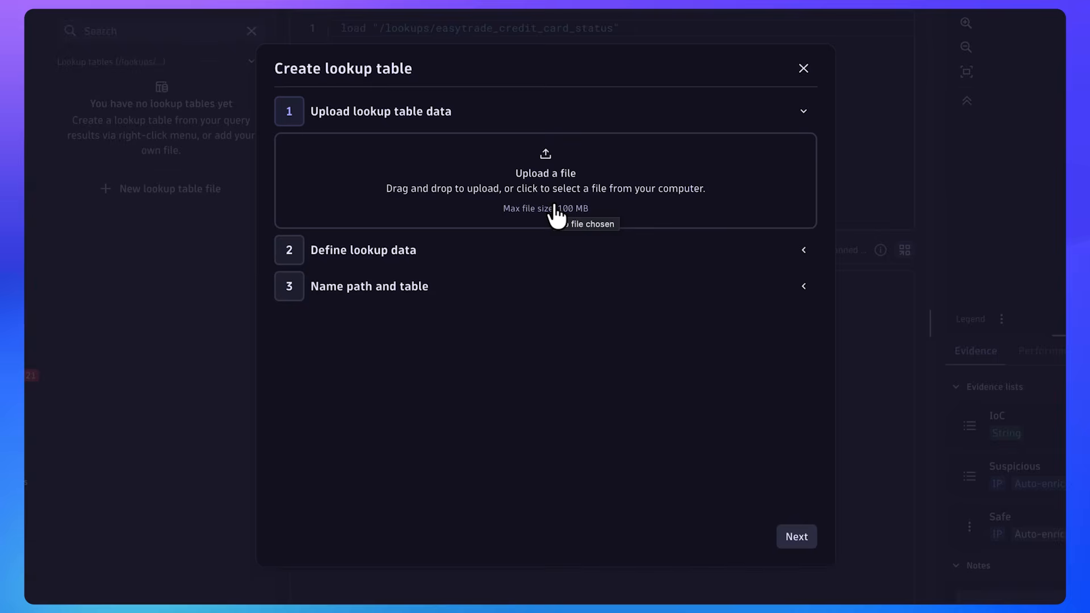
{"action": "key", "text": "super+Tab"}
{"action": "key", "text": "super+Tab"}
{"action": "left_click_drag", "start_coordinate": [809, 329], "coordinate": [581, 188]}
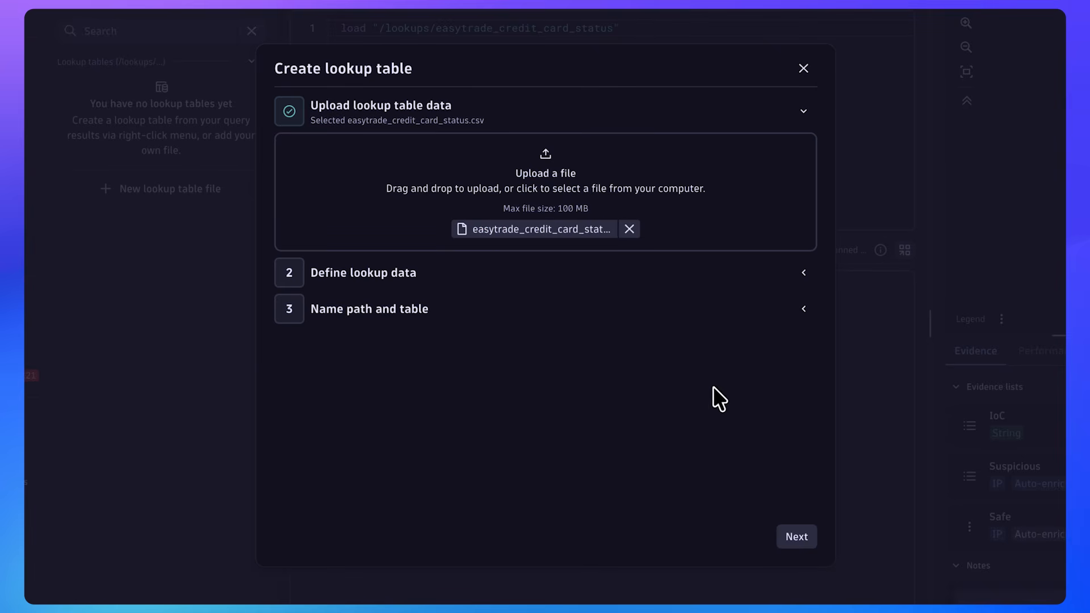
Define the lookup data with the copied comma-separated DPL pattern running from status to recommendedOwner, and preview the parsed results
{"action": "left_click", "coordinate": [797, 537]}
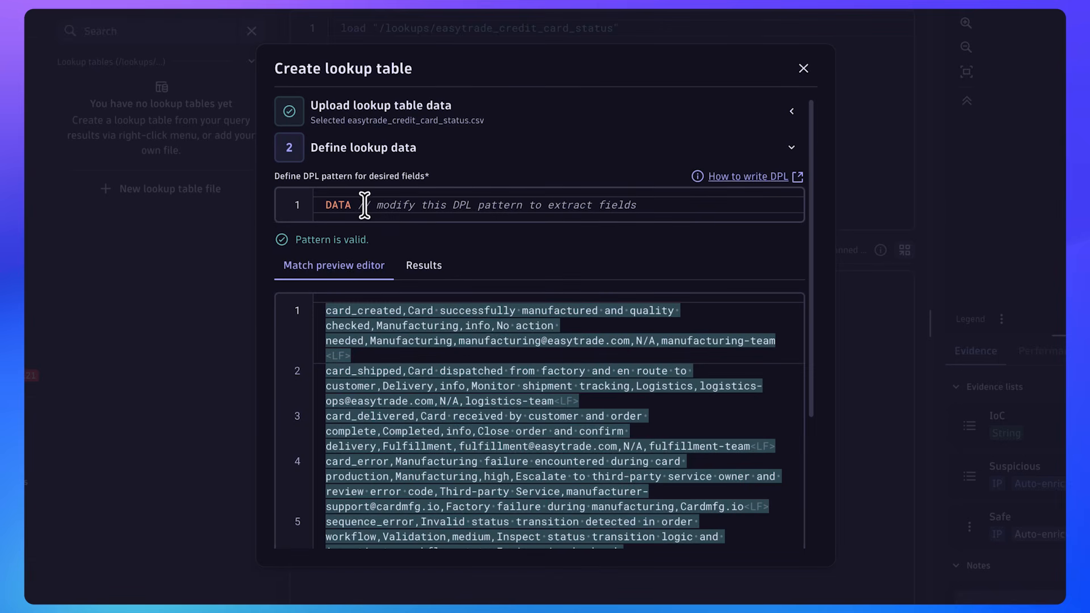
{"action": "triple_click", "coordinate": [374, 207]}
{"action": "key", "text": "ctrl+v"}
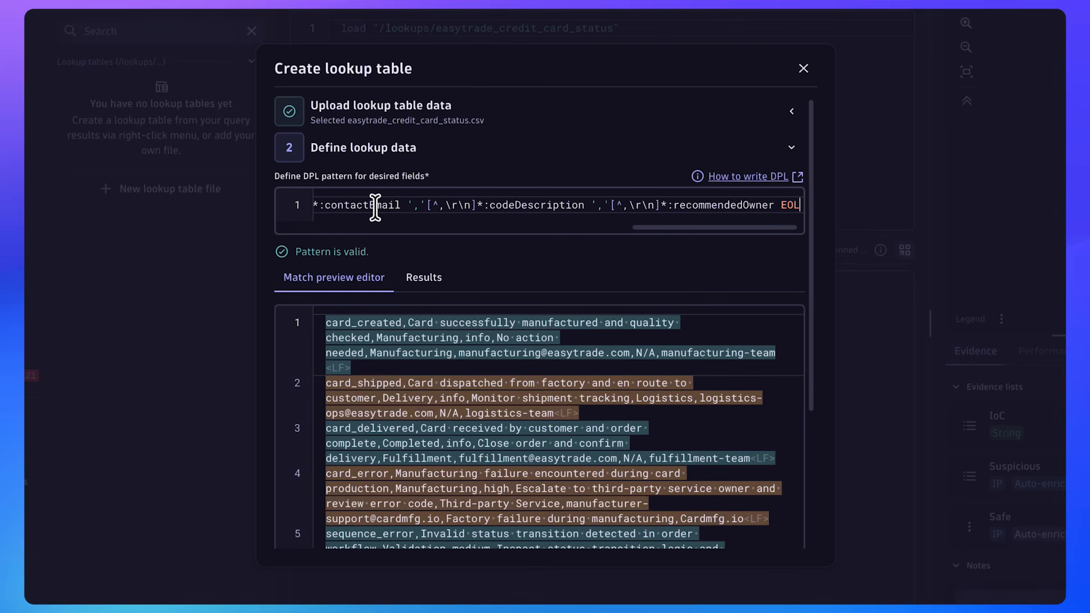
{"action": "key", "text": "Home"}
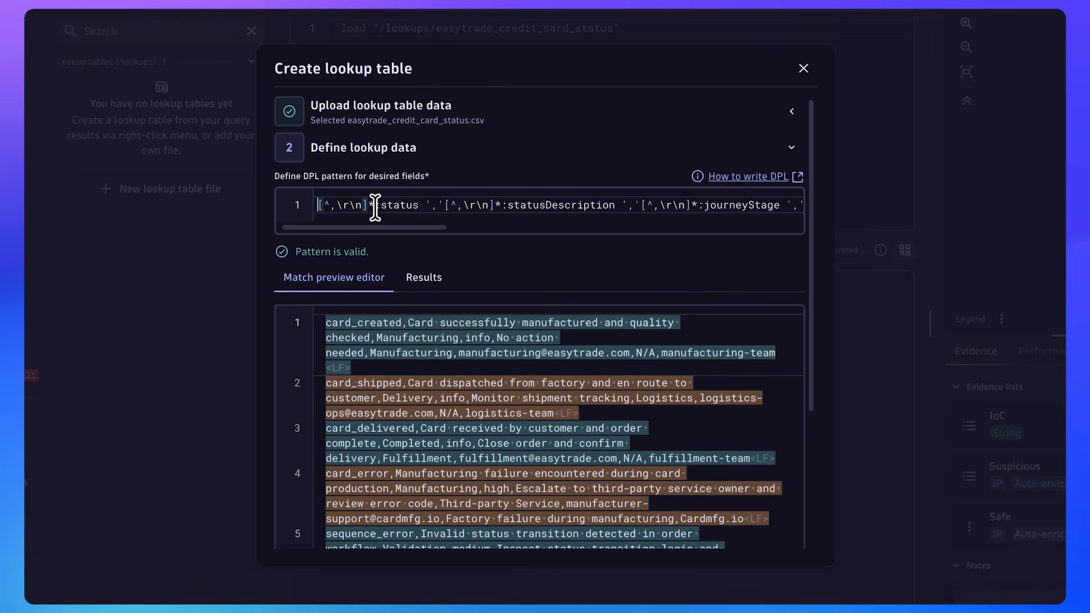
{"action": "left_click_drag", "start_coordinate": [383, 227], "coordinate": [517, 233]}
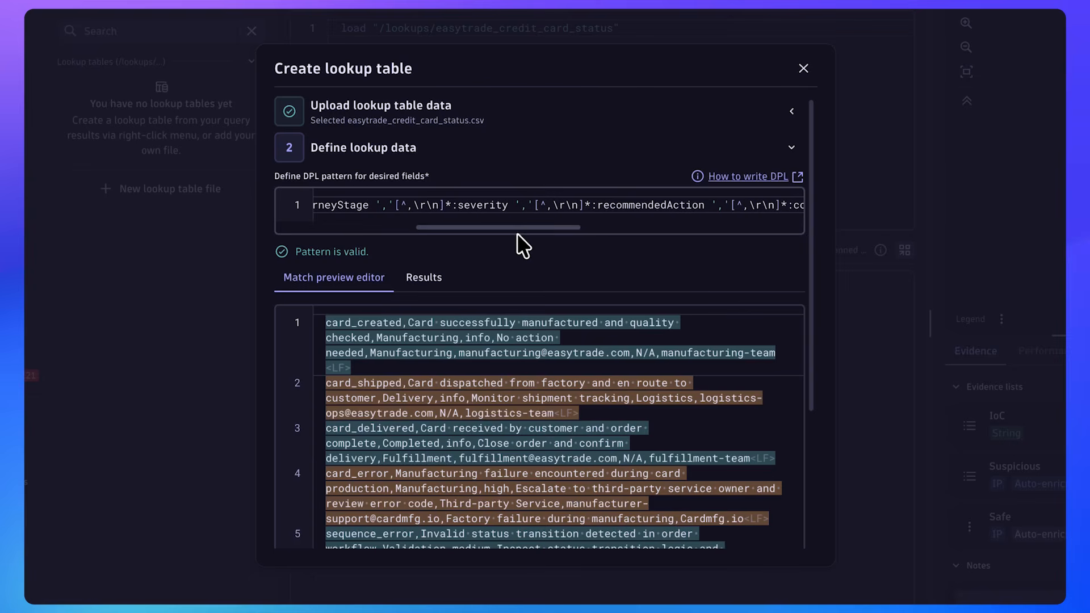
{"action": "left_click", "coordinate": [426, 279]}
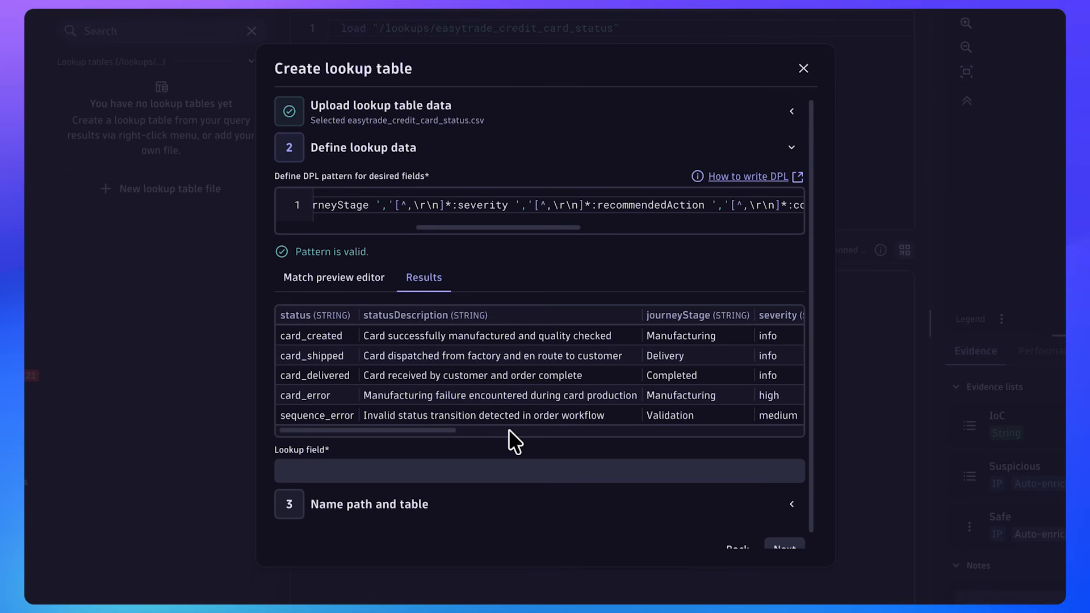
Set the lookup field to status and continue to naming the path and table
{"action": "left_click", "coordinate": [347, 471]}
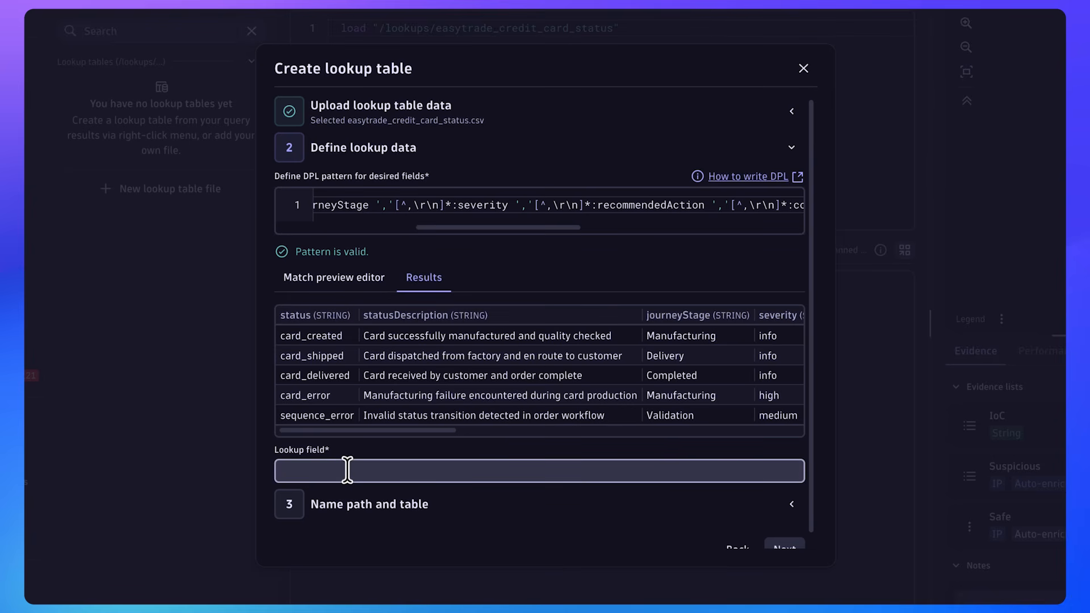
{"action": "type", "text": "status"}
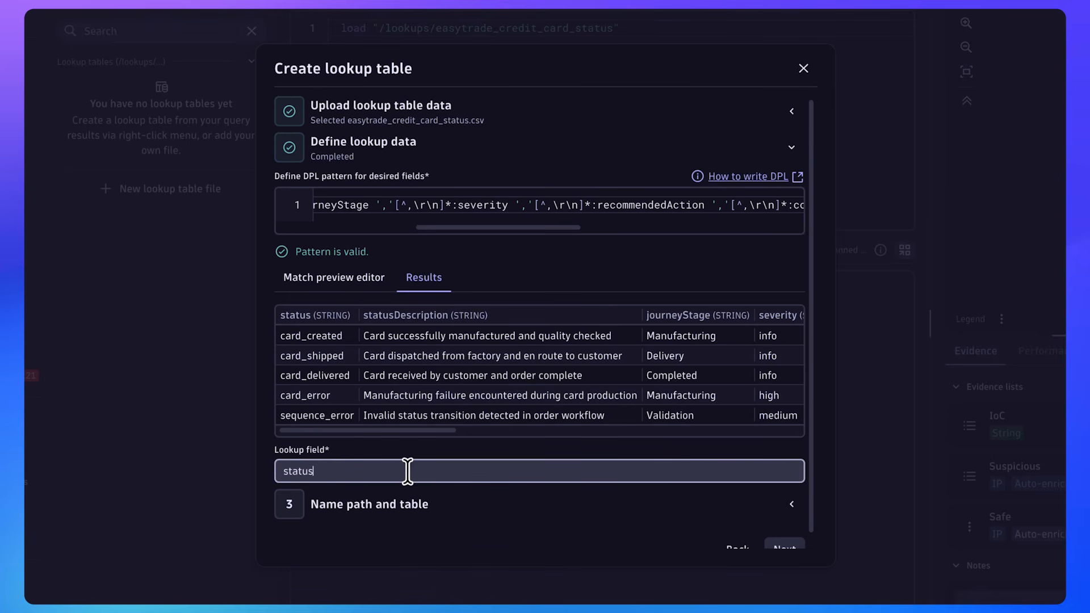
{"action": "scroll", "coordinate": [790, 497], "scroll_direction": "down", "scroll_amount": 1}
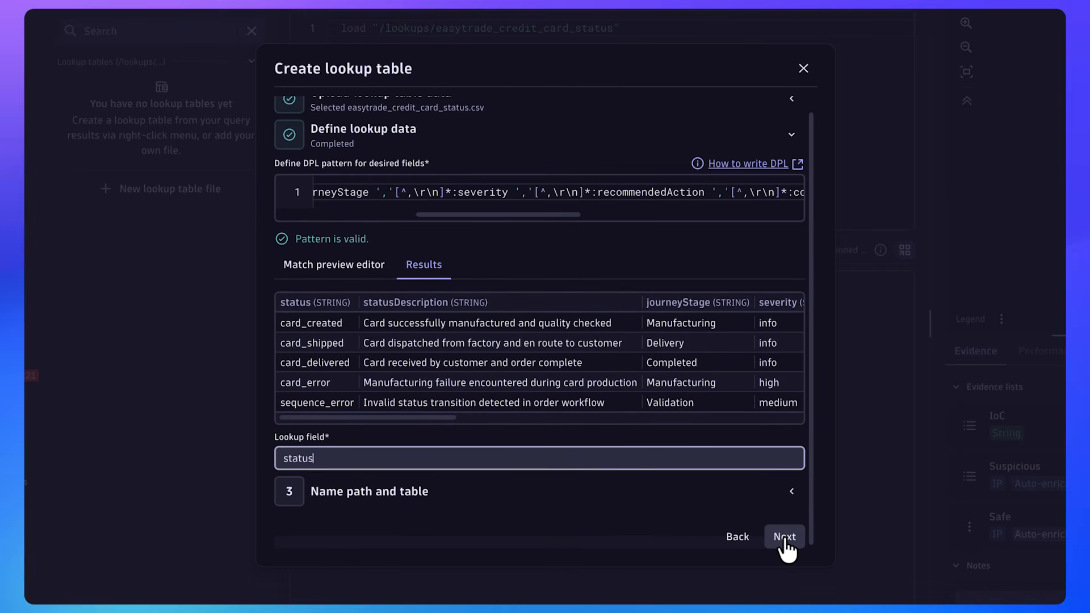
{"action": "left_click", "coordinate": [785, 538]}
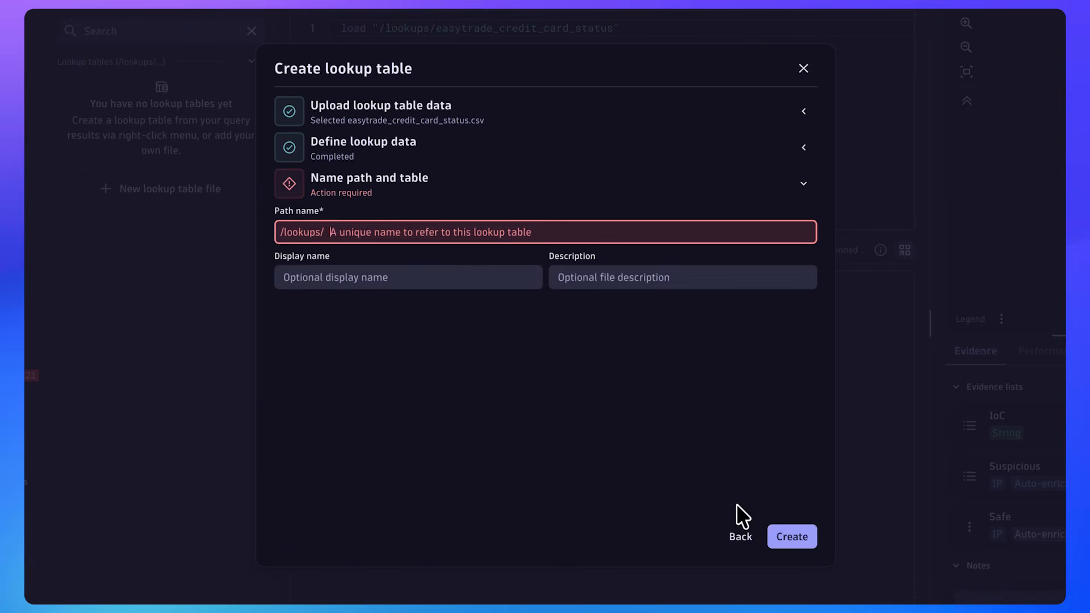
Create the lookup table with the path name easytrade_credit_card_status and run the query that loads it
{"action": "type", "text": "easytr"}
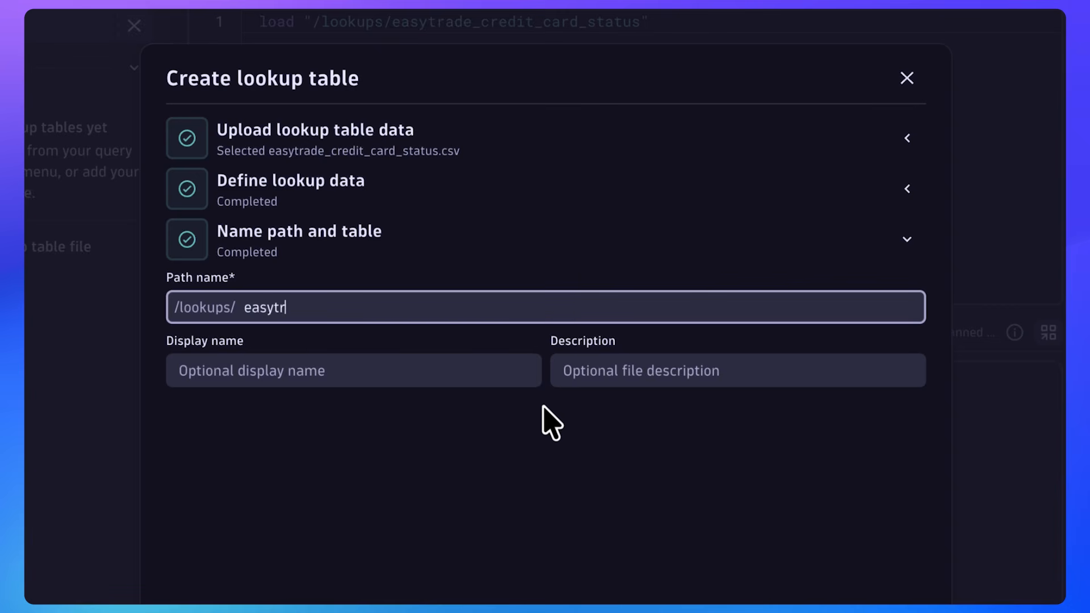
{"action": "type", "text": "ade_credit_card_status"}
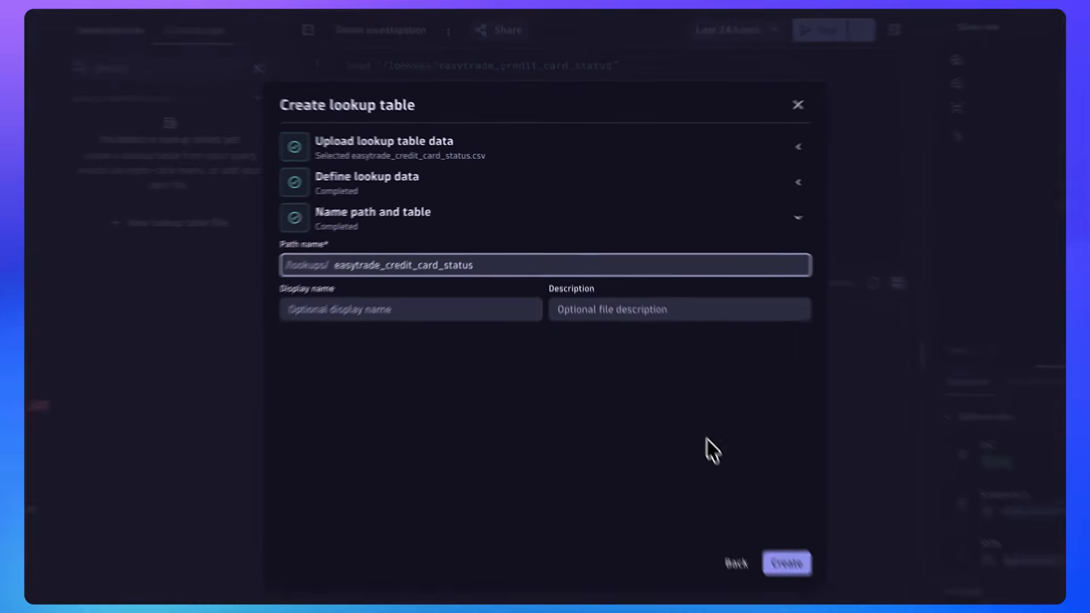
{"action": "left_click", "coordinate": [738, 492]}
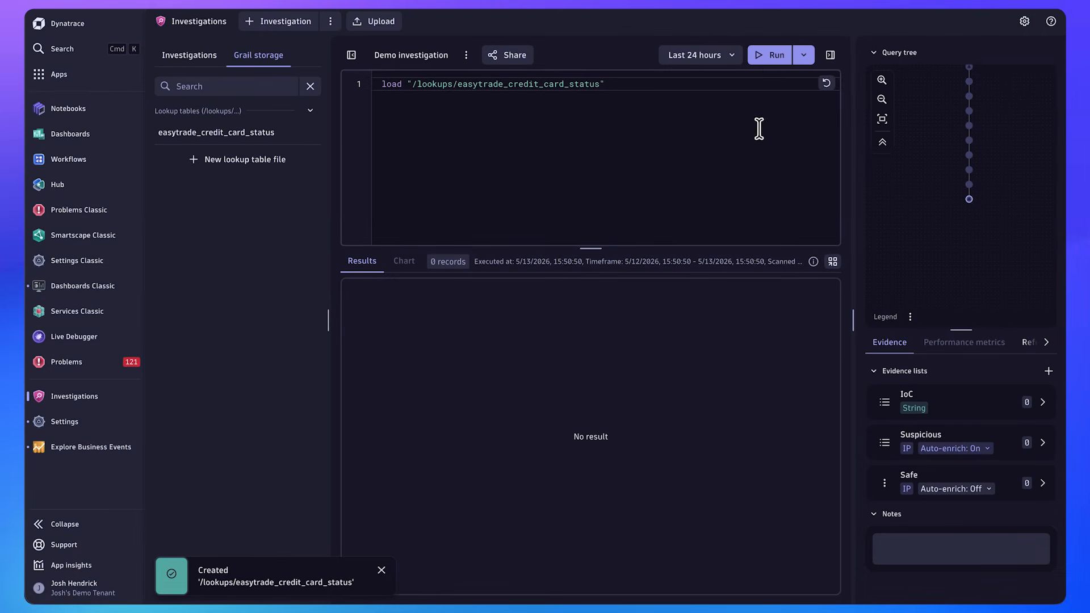
{"action": "left_click", "coordinate": [769, 58]}
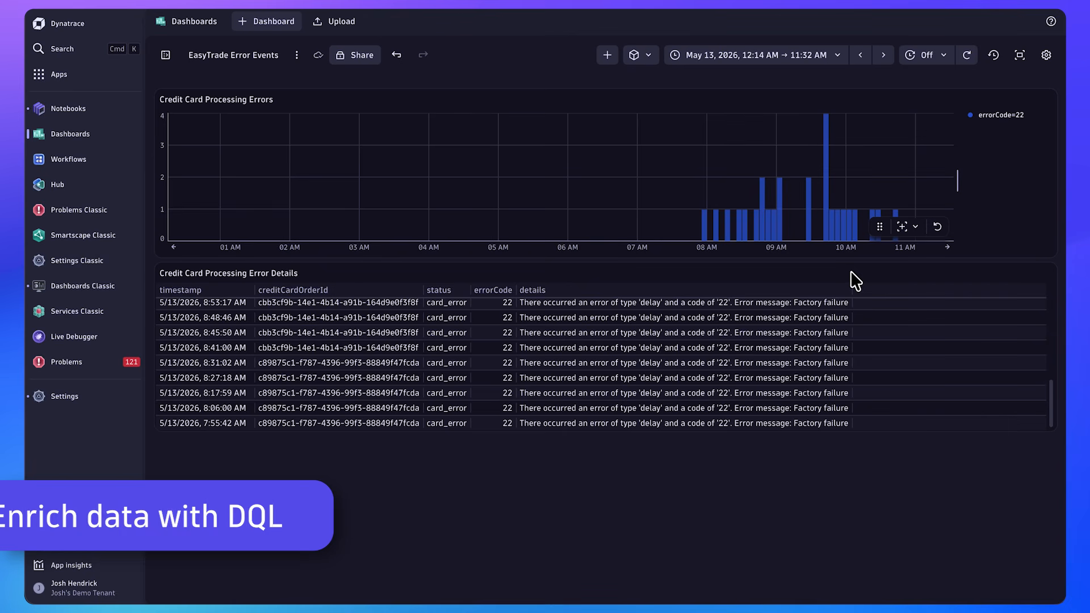
Duplicate the Credit Card Processing Error Details table tile on the EasyTrade Error Events dashboard and open the copy for editing
{"action": "mouse_move", "coordinate": [704, 279]}
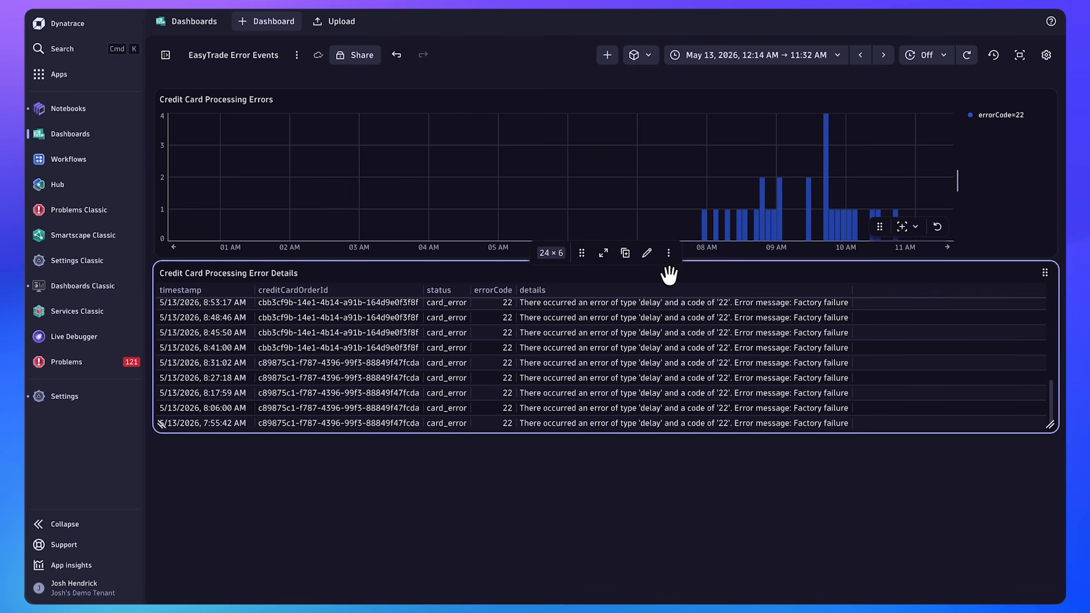
{"action": "left_click", "coordinate": [625, 254]}
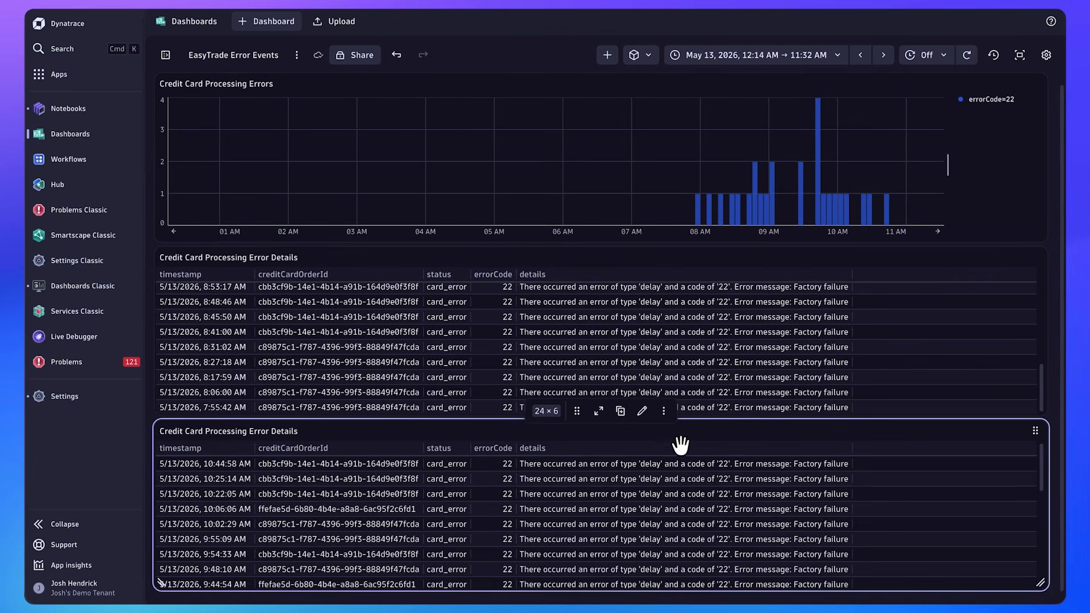
{"action": "left_click", "coordinate": [642, 410]}
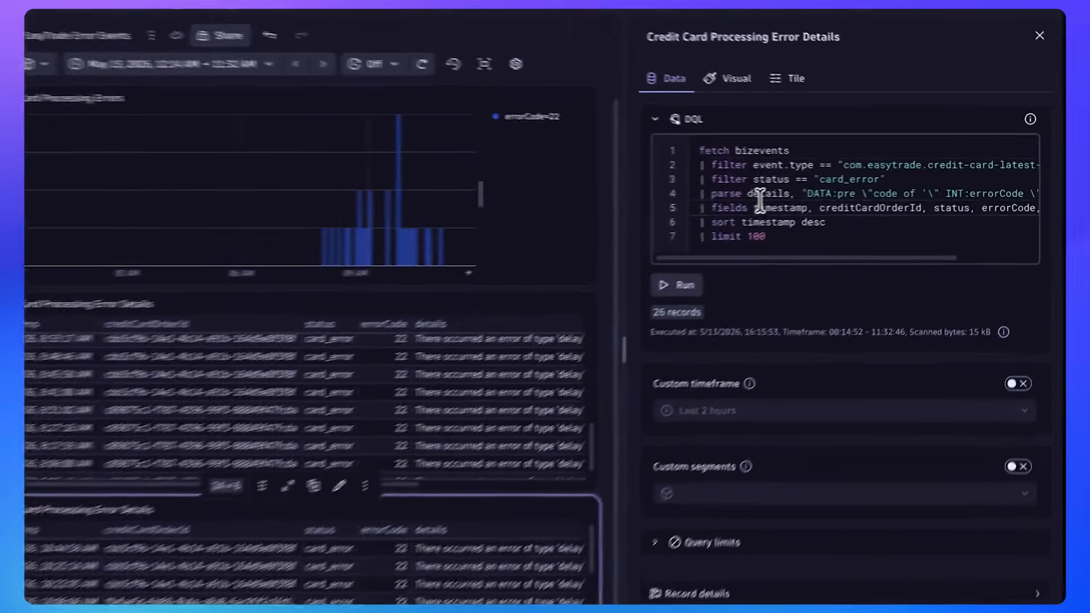
Replace the copied tile's DQL with the version that looks up status in /lookups/easytrade_credit_card_status, run it, and review the enriched columns
{"action": "key", "text": "ctrl+a"}
{"action": "key", "text": "ctrl+v"}
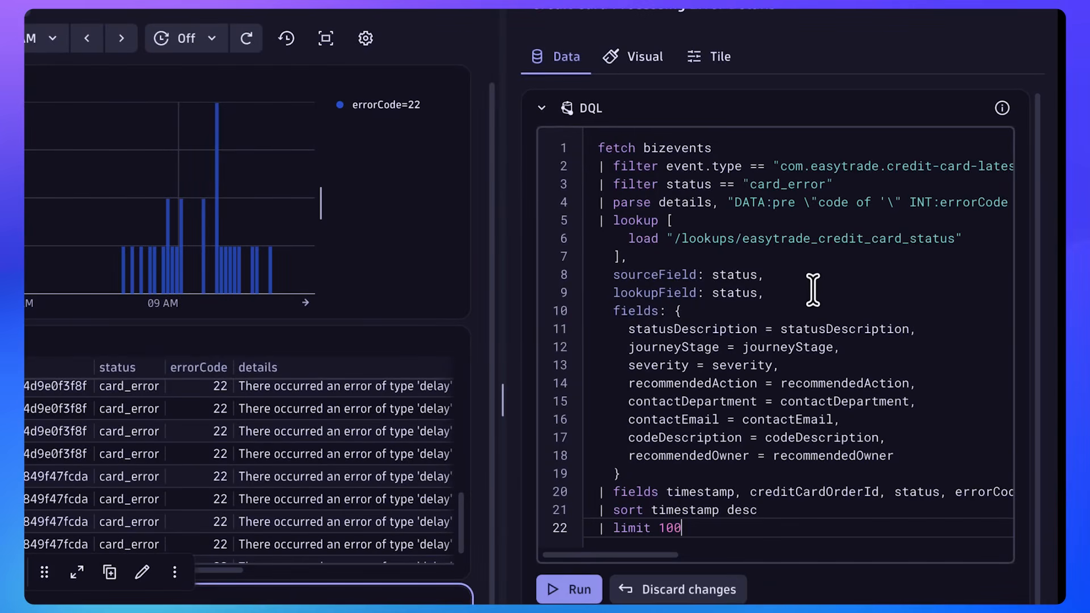
{"action": "scroll", "coordinate": [824, 288], "scroll_direction": "down", "scroll_amount": 1}
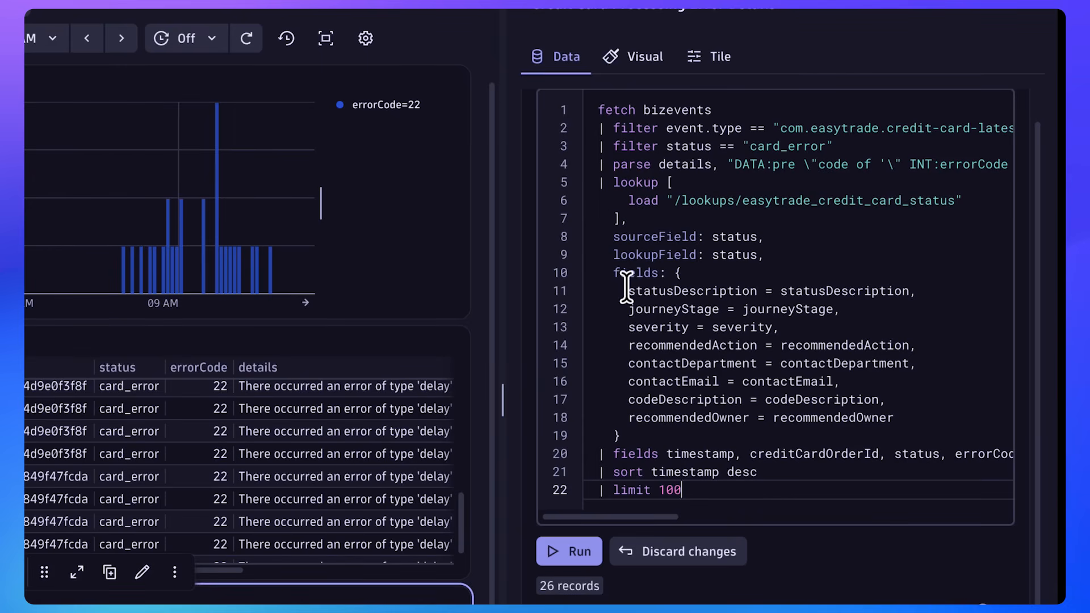
{"action": "left_click", "coordinate": [580, 542]}
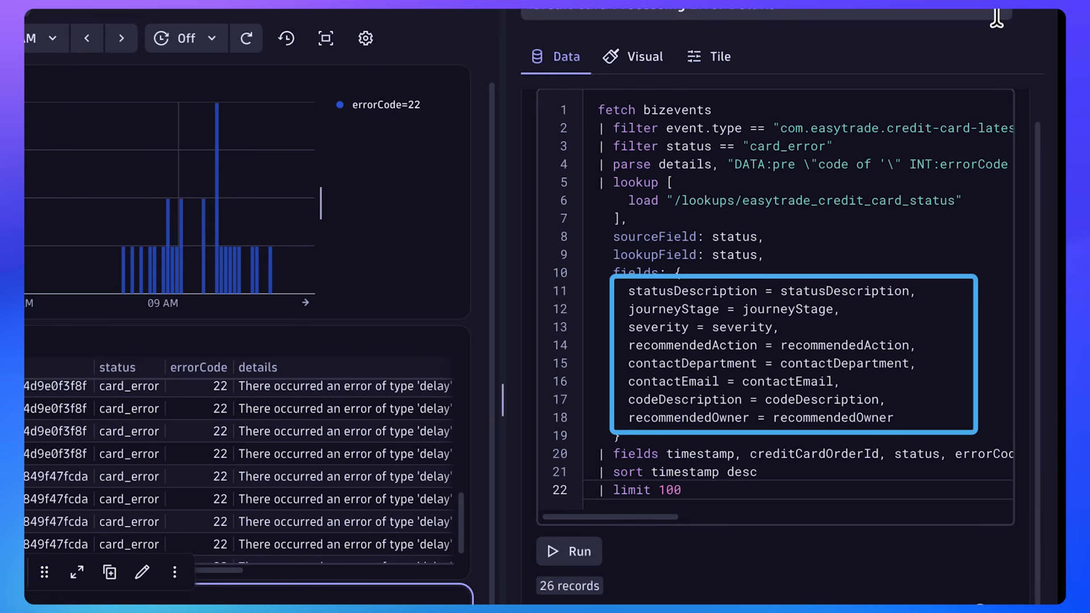
{"action": "left_click", "coordinate": [1031, 17]}
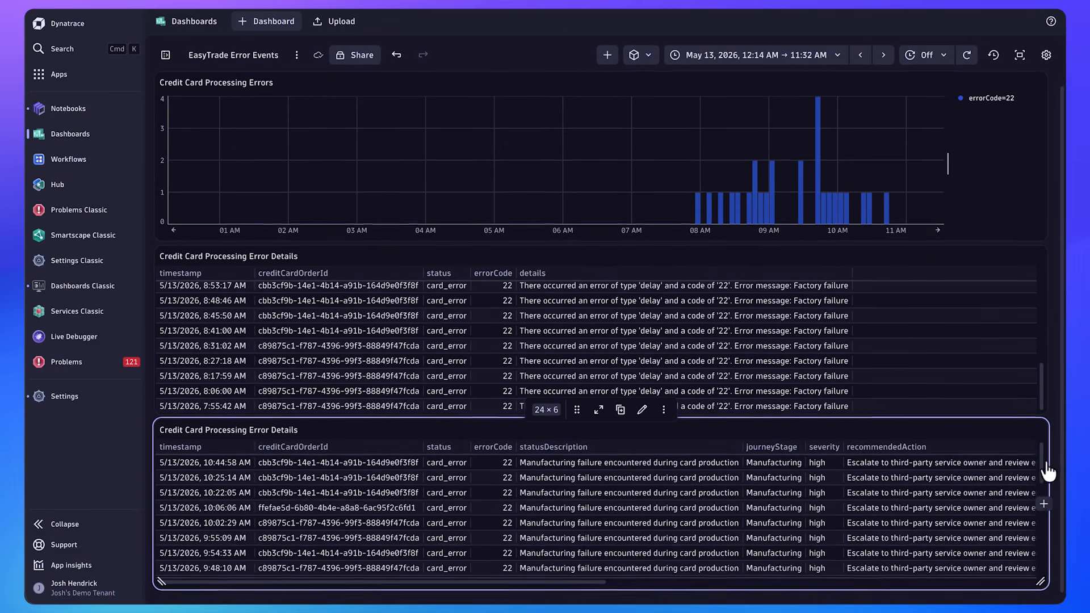
{"action": "scroll", "coordinate": [602, 562], "scroll_direction": "down", "scroll_amount": 1}
{"action": "left_click_drag", "start_coordinate": [556, 583], "coordinate": [846, 586]}
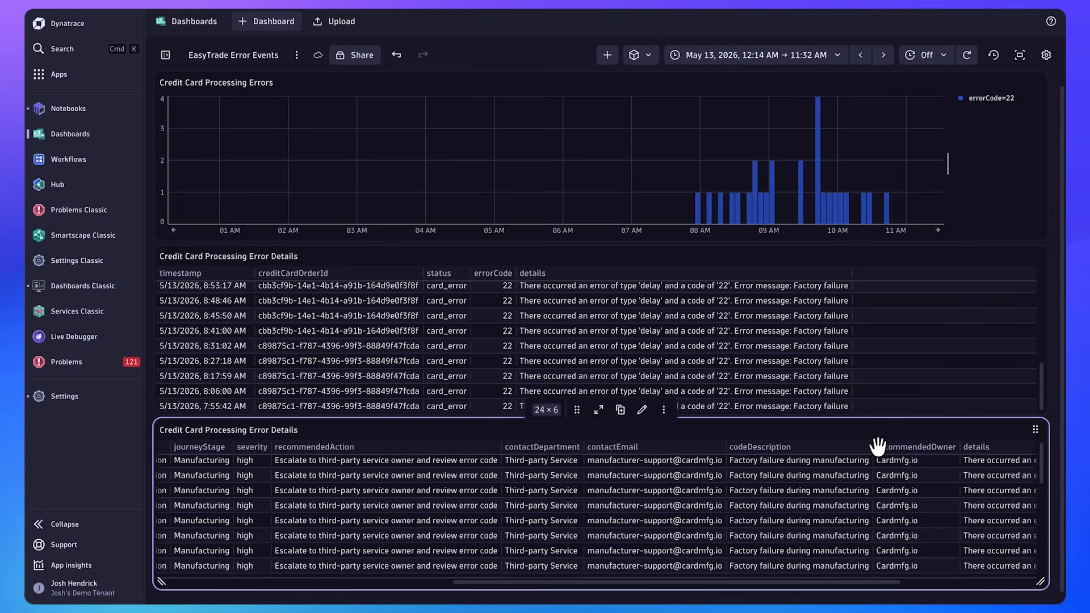
Search the environment for "dynatrace api" and open the Dynatrace API support resource
{"action": "key", "text": "super+k"}
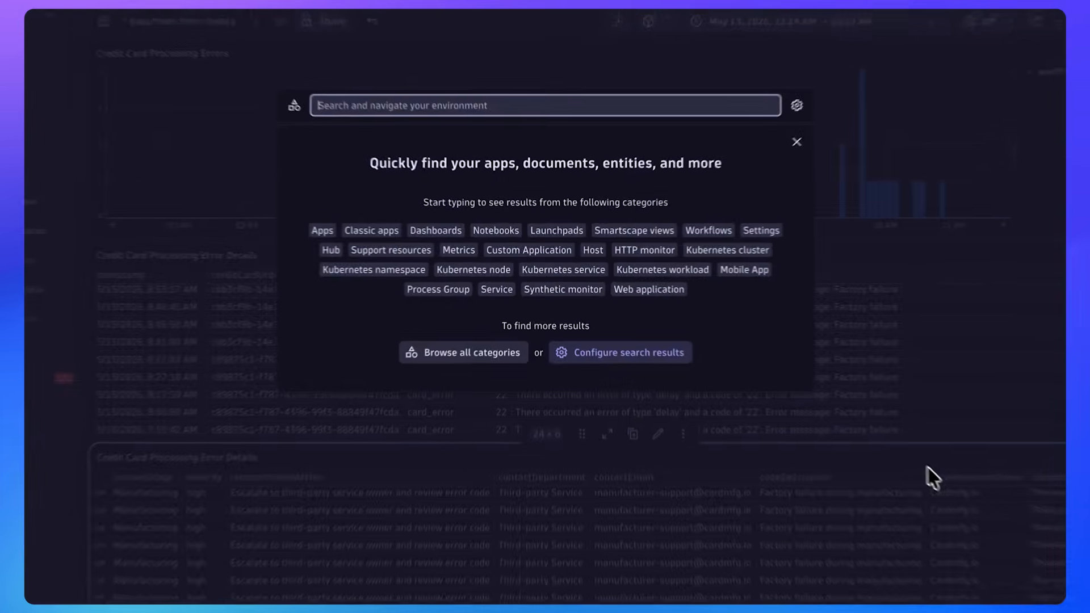
{"action": "type", "text": "dynatrace "}
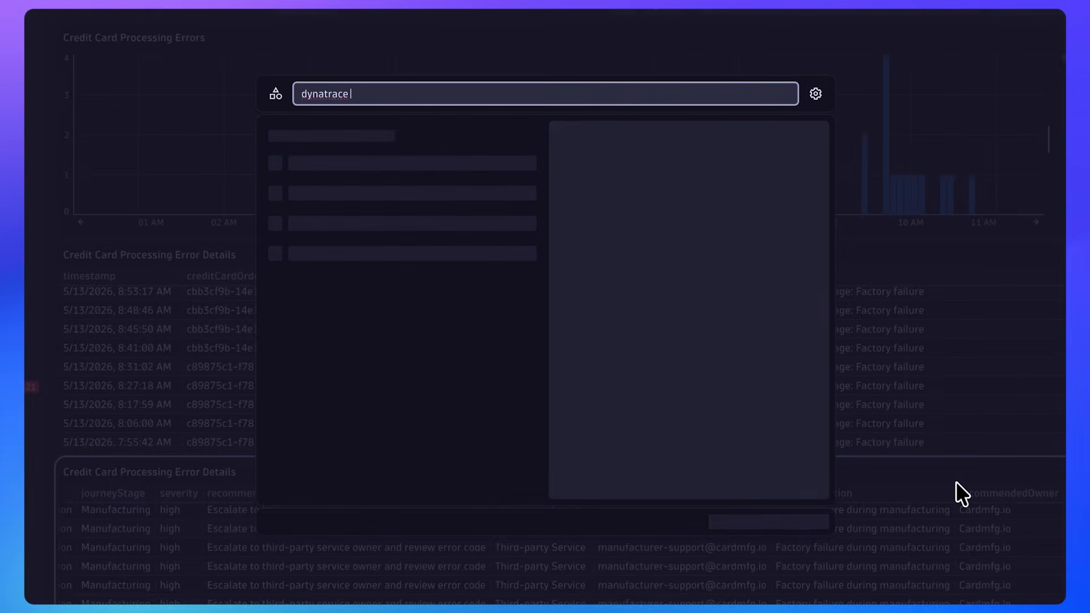
{"action": "type", "text": "api"}
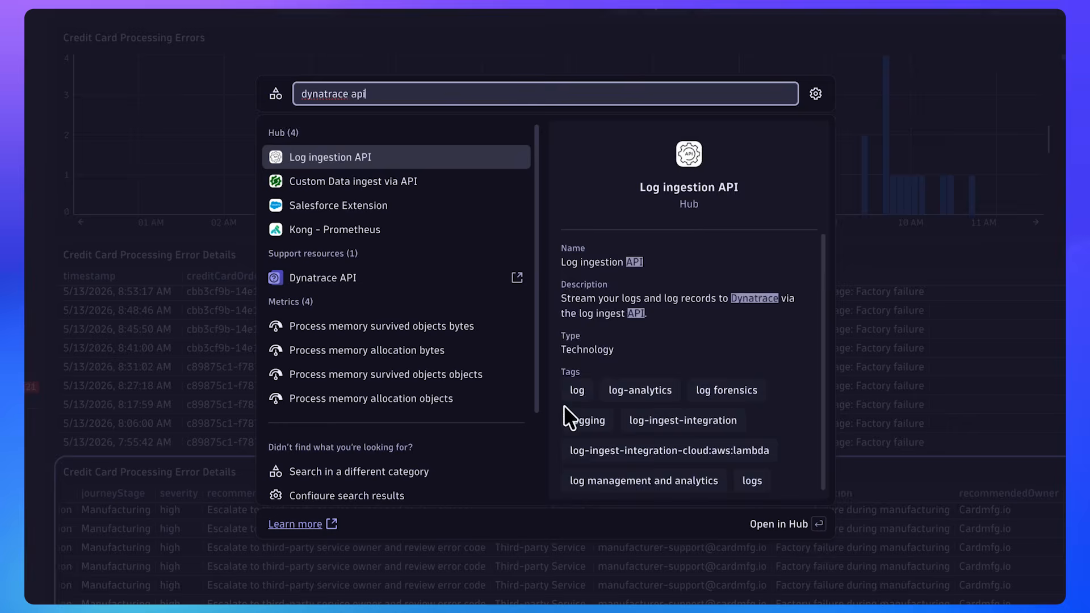
{"action": "left_click", "coordinate": [357, 278]}
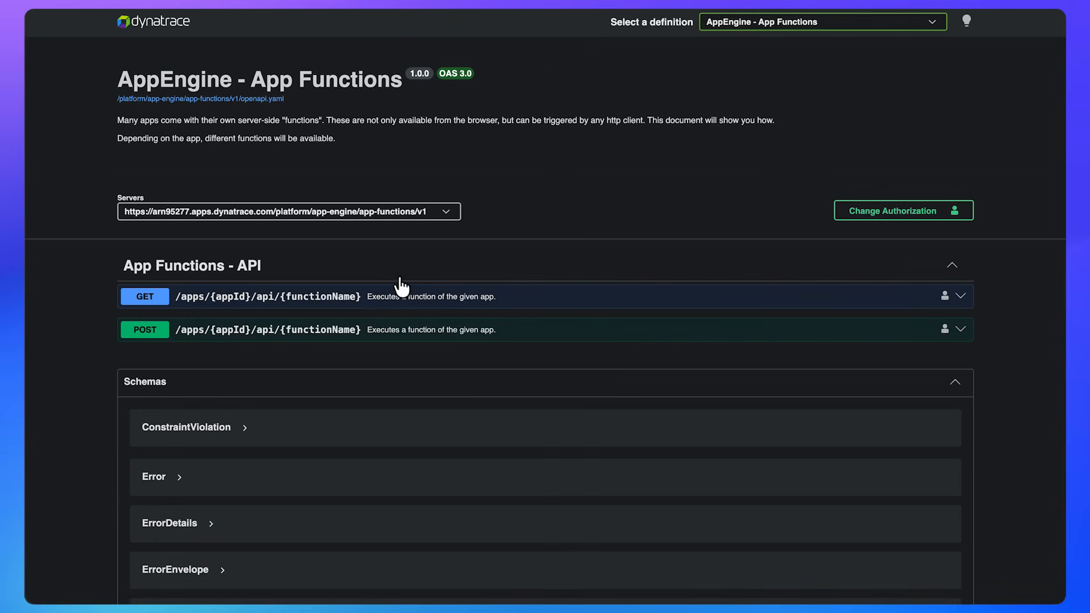
Select the Grail - Resource Store API definition and examine the details of the /files/tabular/lookup:upload endpoint
{"action": "left_click", "coordinate": [935, 23]}
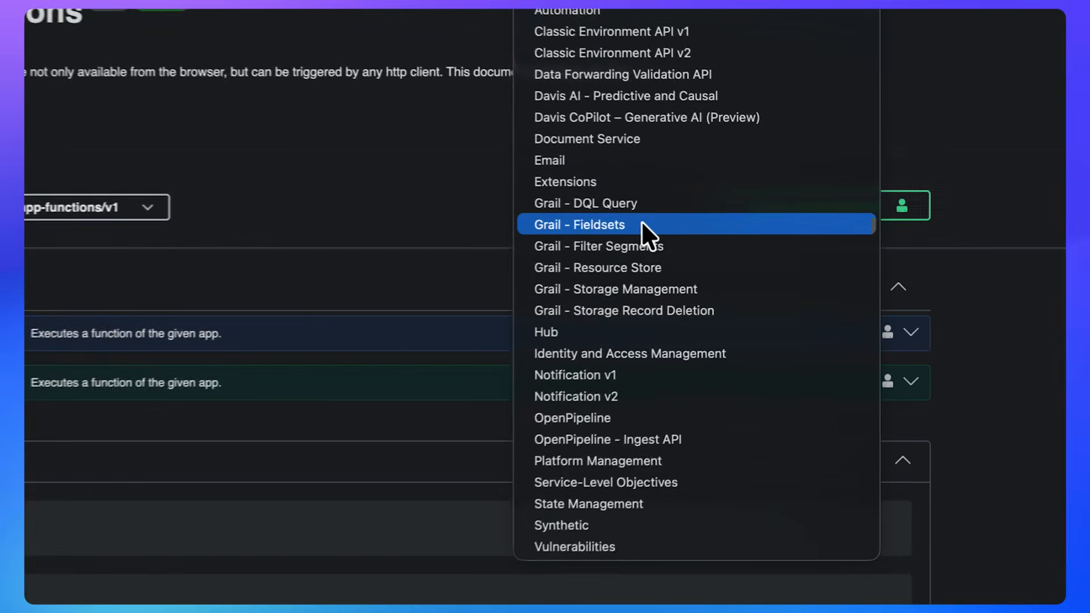
{"action": "left_click", "coordinate": [628, 268]}
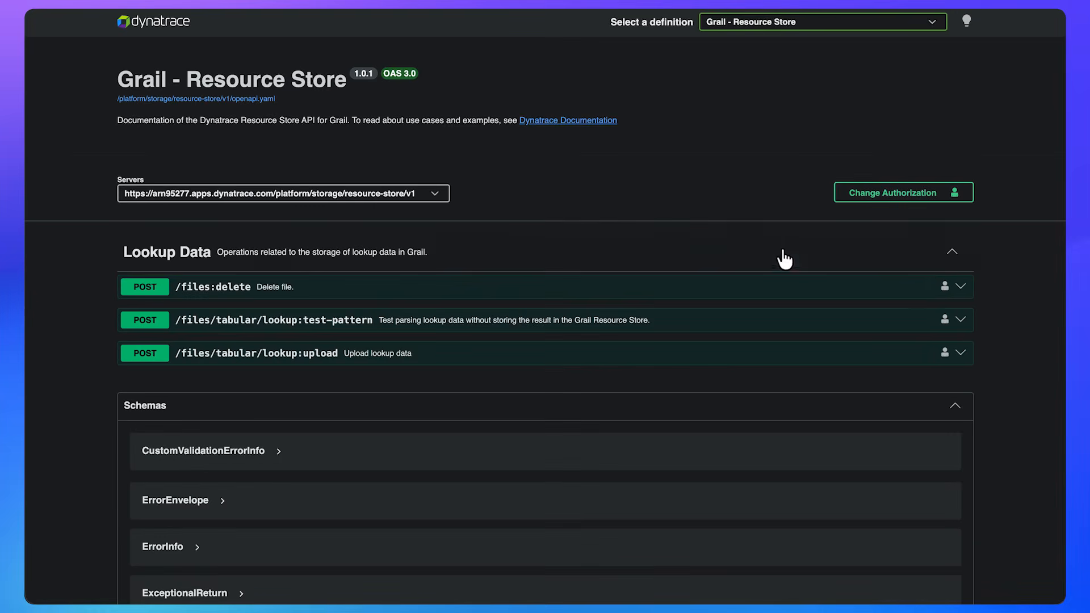
{"action": "scroll", "coordinate": [1021, 270], "scroll_direction": "down", "scroll_amount": 3}
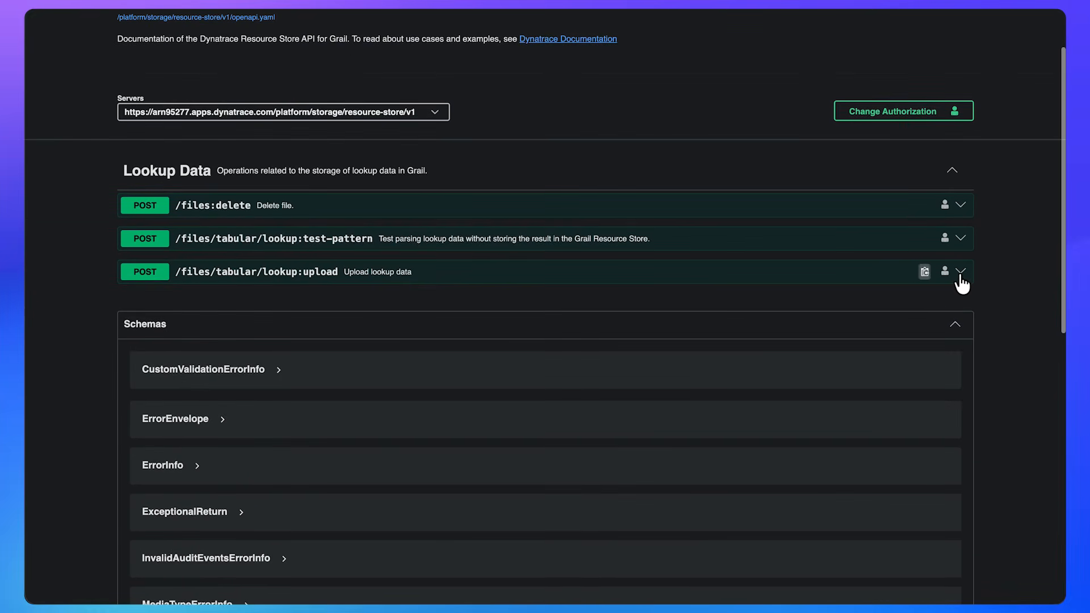
{"action": "left_click", "coordinate": [961, 273]}
{"action": "scroll", "coordinate": [928, 301], "scroll_direction": "down", "scroll_amount": 3}
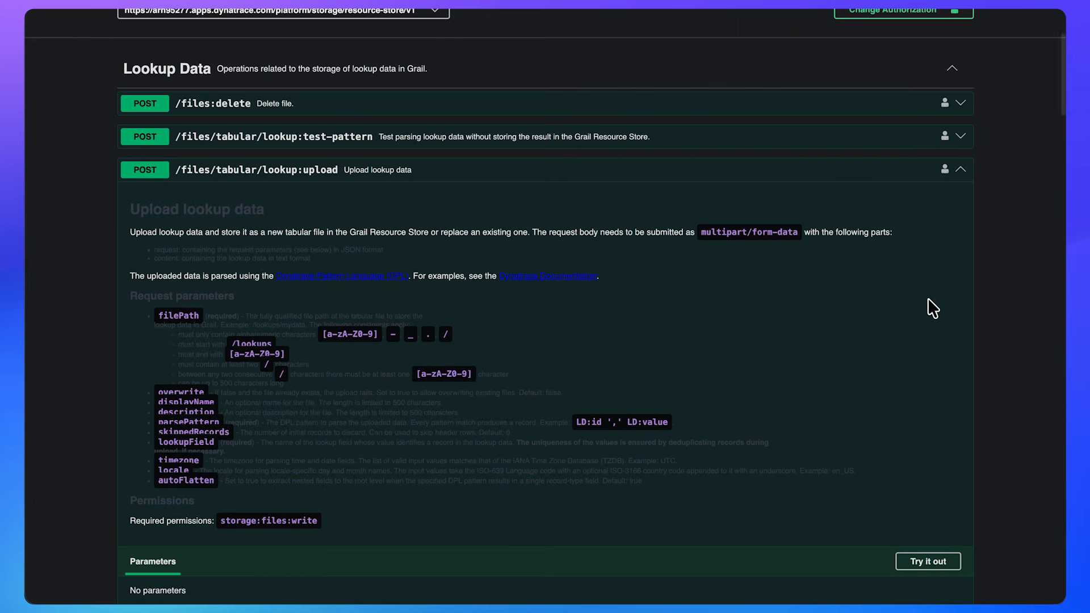